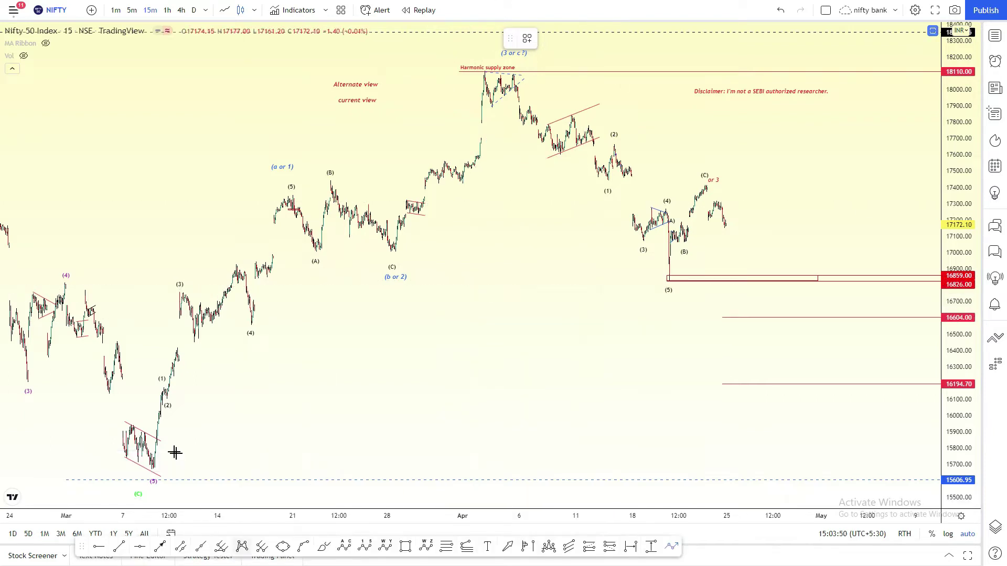
Trace the red path from the March low through (a or 1), (b or 2), the April high near 18101 and the channel high
left_click(149, 471)
left_click(279, 198)
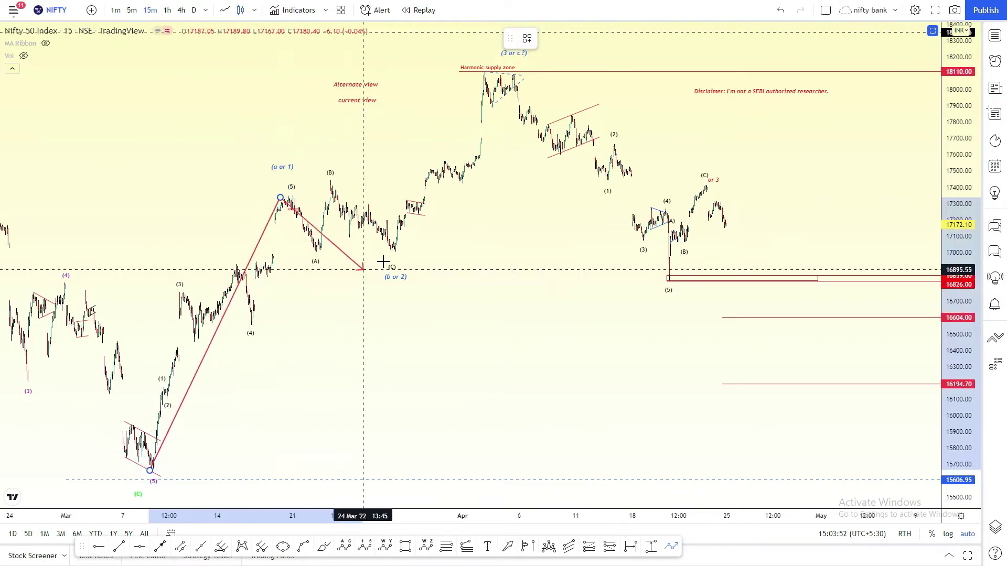
left_click(384, 262)
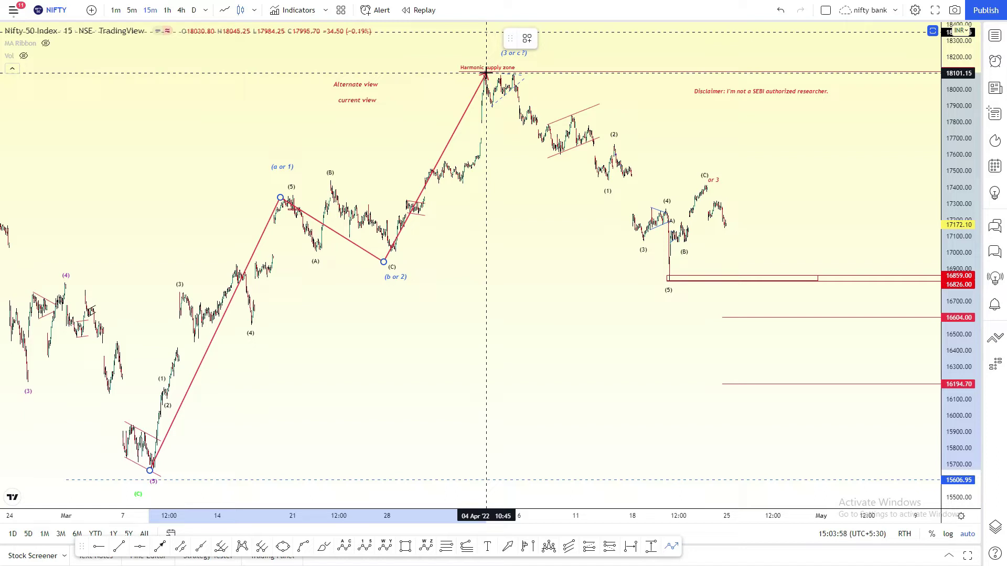
left_click(487, 73)
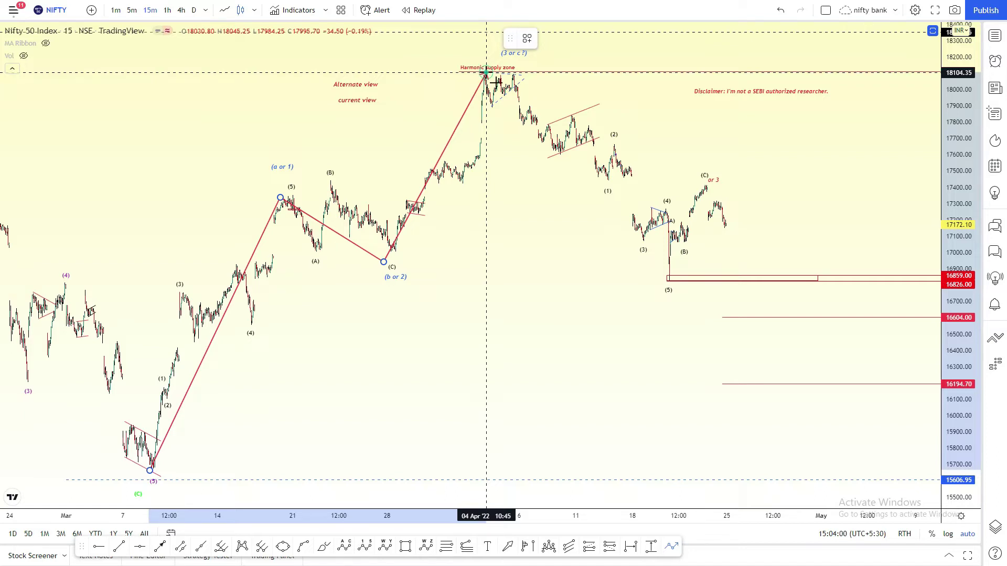
left_click(553, 157)
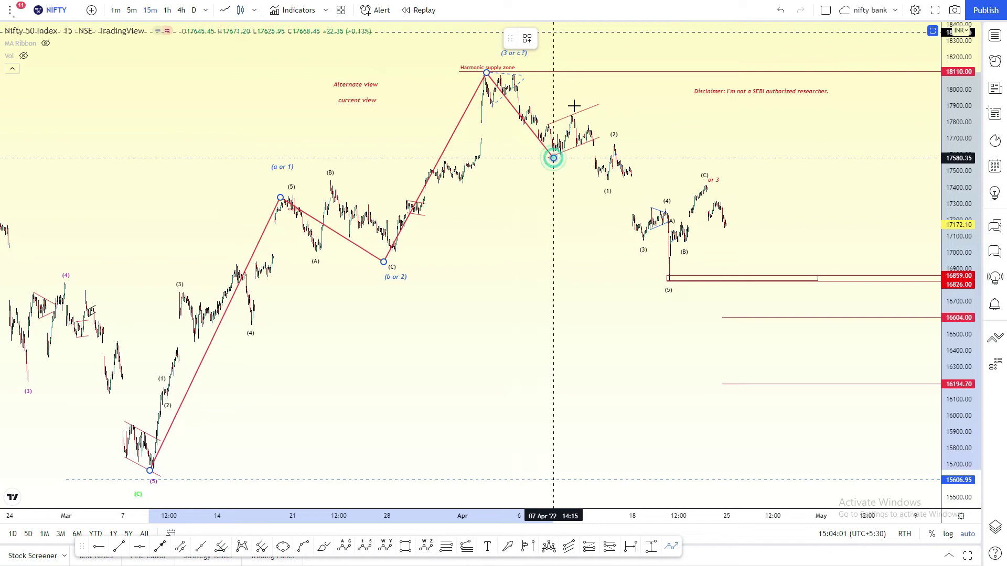
left_click(575, 116)
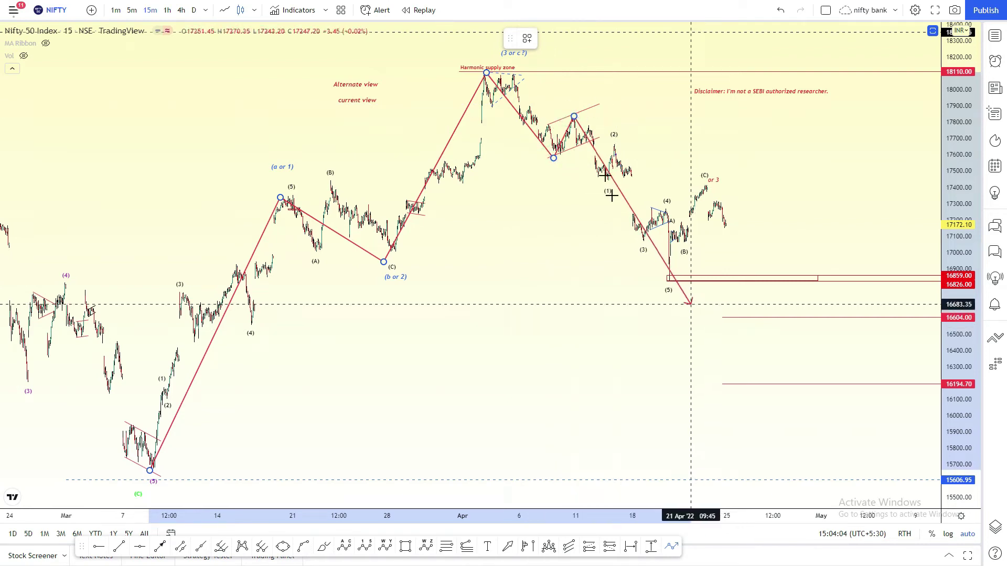
Continue the path through waves (1) to (5), the bounce, (B) low and (C) high
left_click(600, 188)
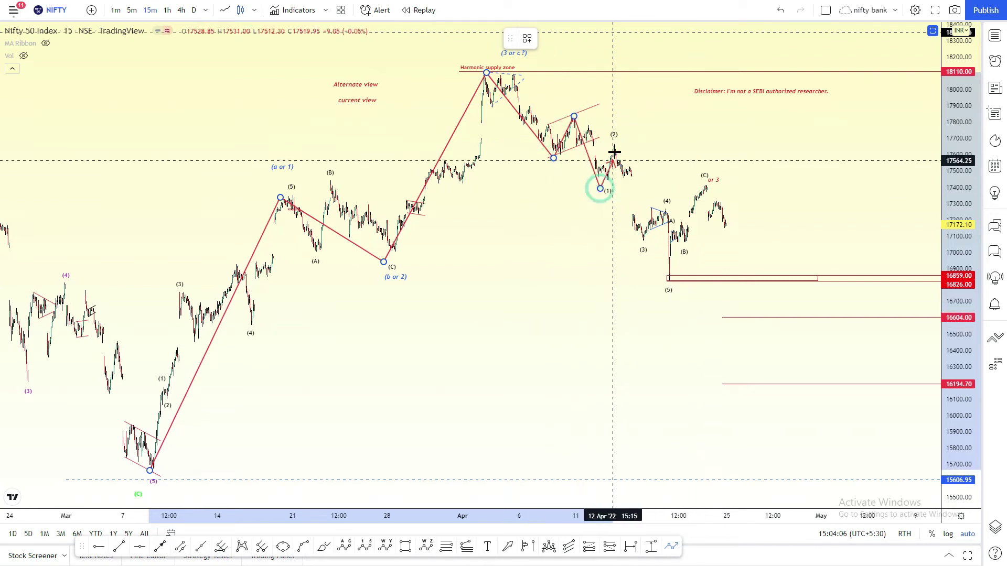
left_click(614, 153)
left_click(641, 247)
left_click(663, 209)
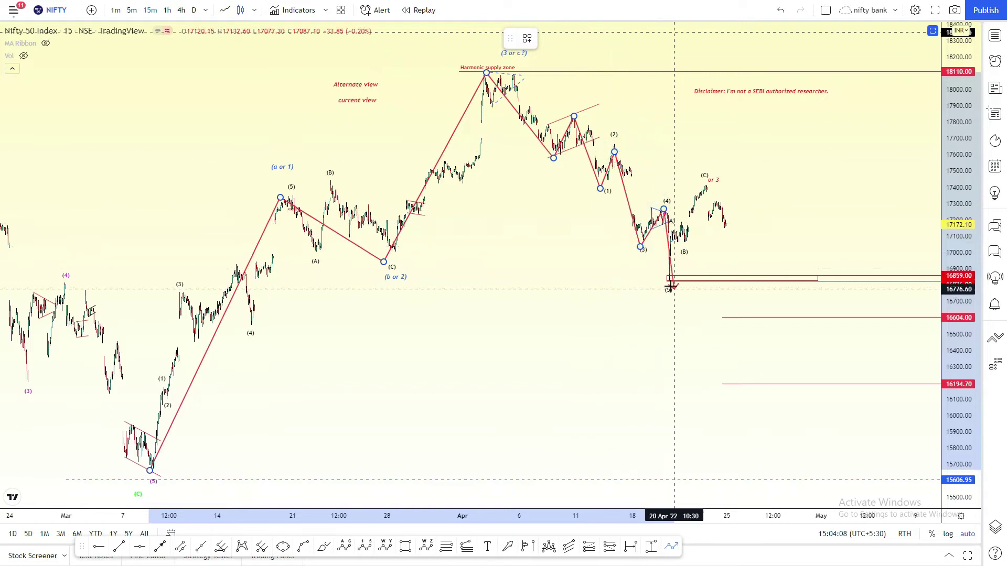
left_click(671, 287)
left_click(682, 225)
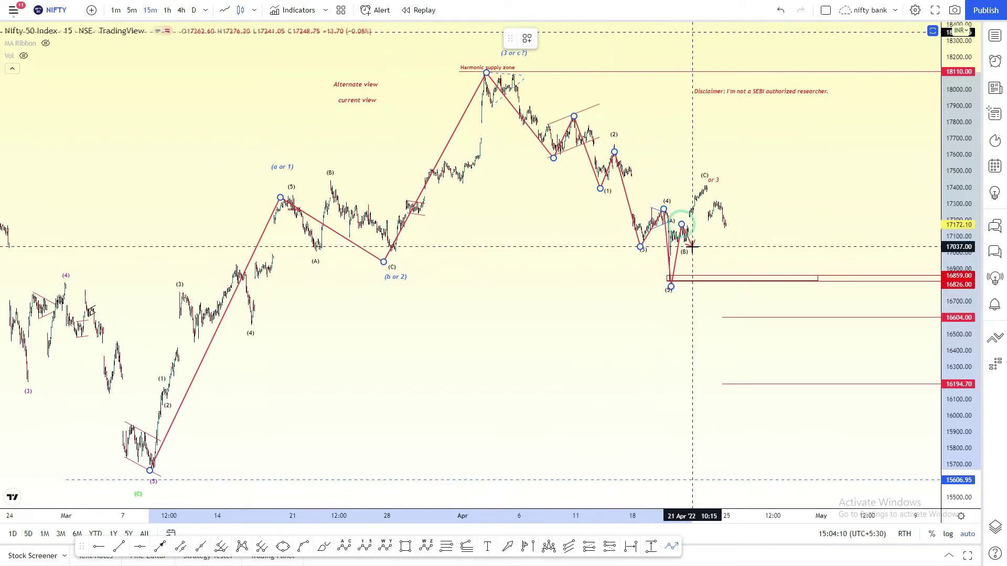
left_click(693, 248)
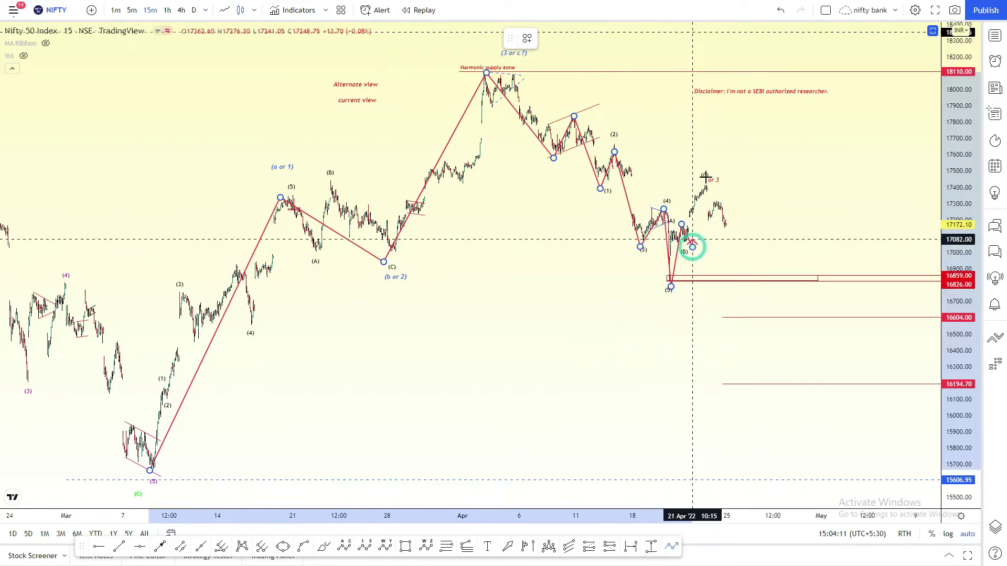
left_click(704, 185)
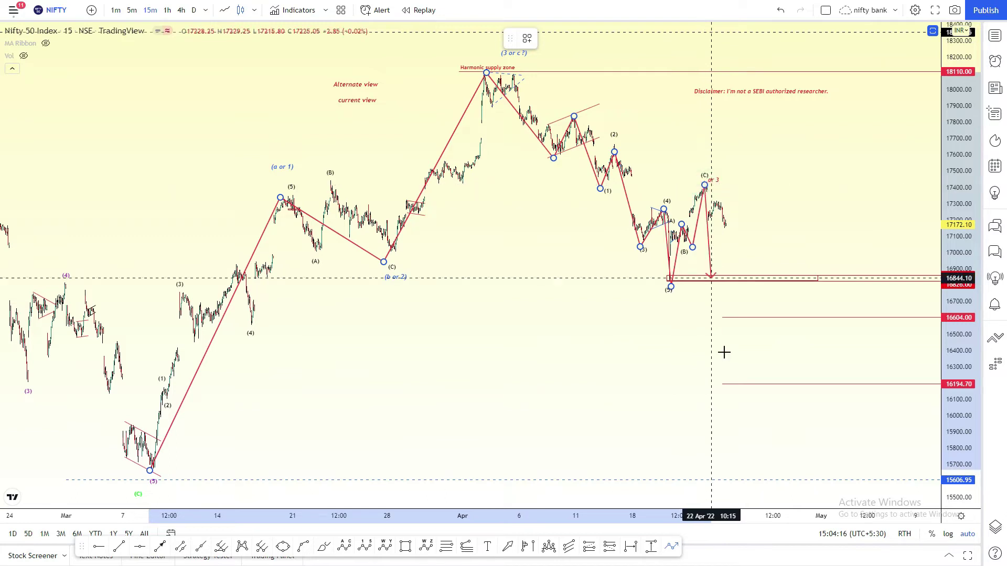
End the path at the 16859 zone, then delete the red wave path from the chart
double_click(724, 350)
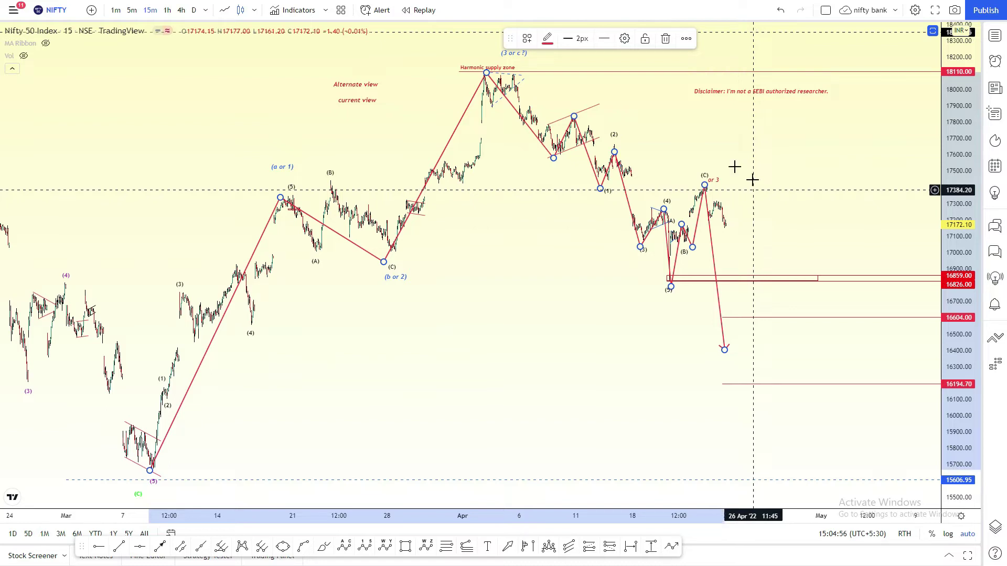
left_click(667, 38)
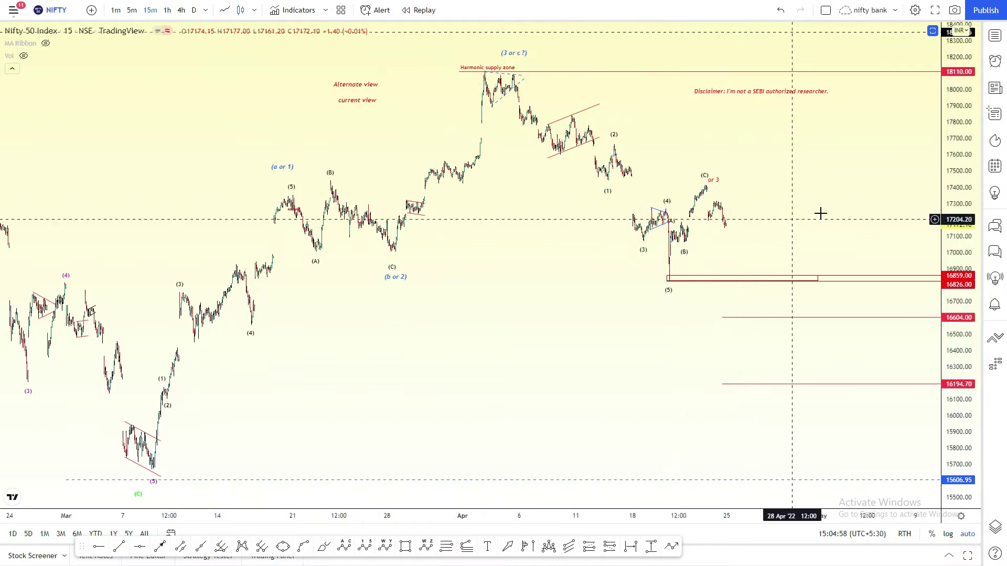
scroll(822, 213, "up", 3)
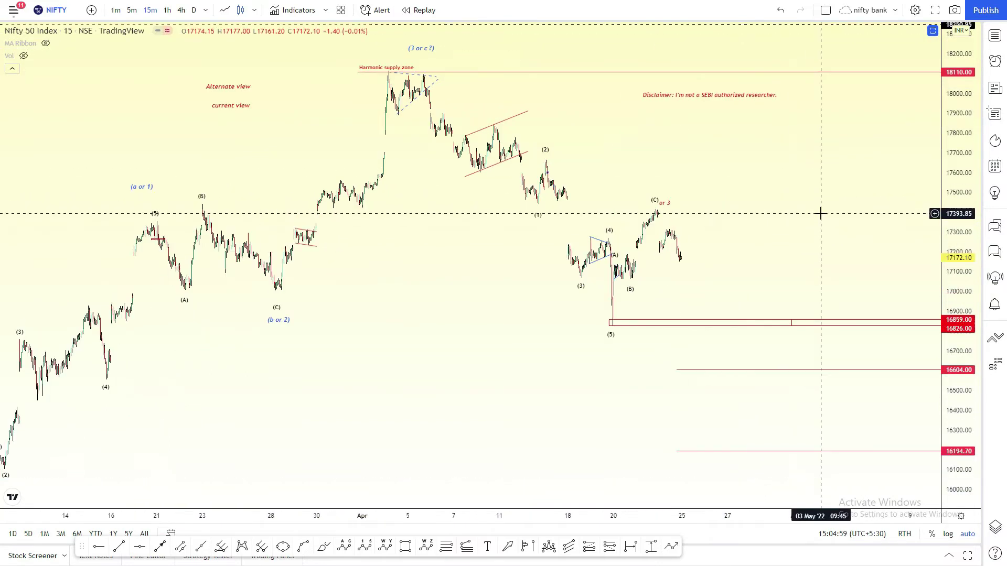
Draw a red path from the (C or 3) high, chopping in the 16859 zone, ending at 16604
left_click(673, 557)
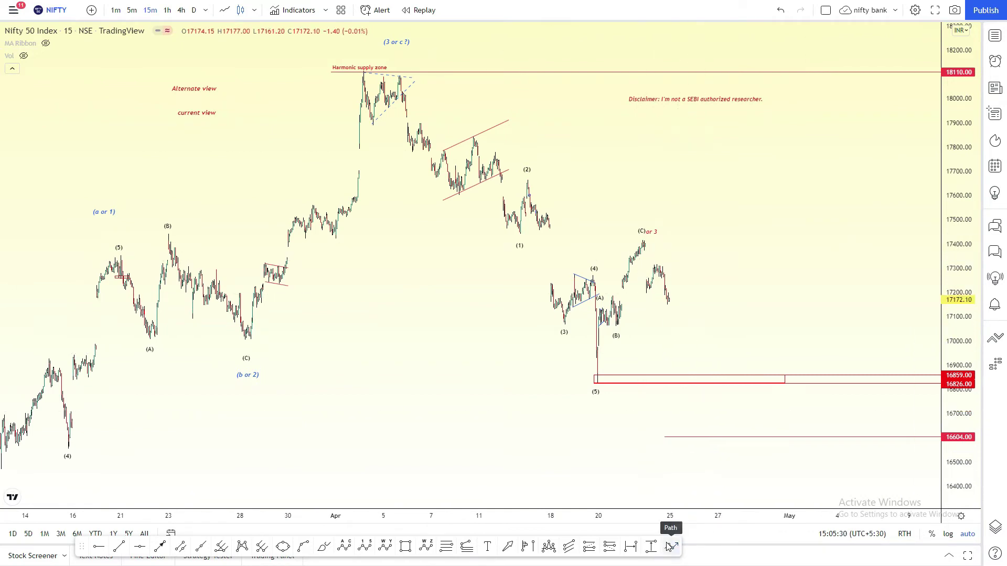
left_click(644, 238)
left_click(644, 291)
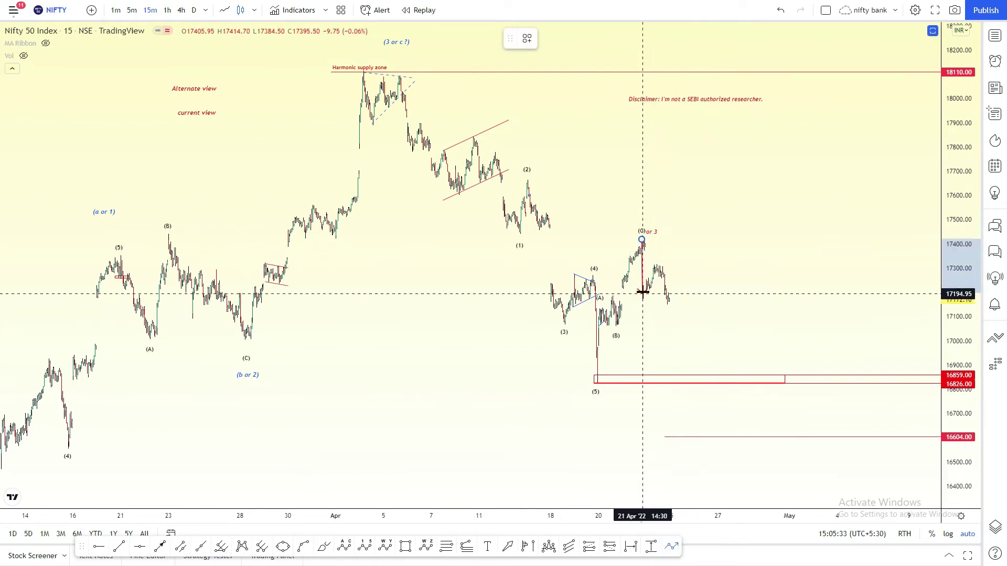
left_click(655, 264)
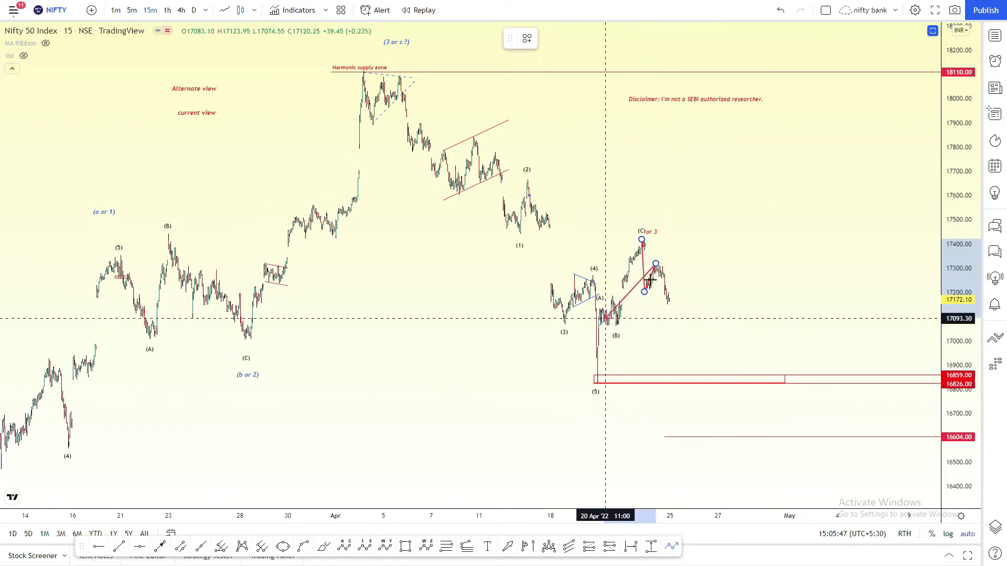
left_click(674, 374)
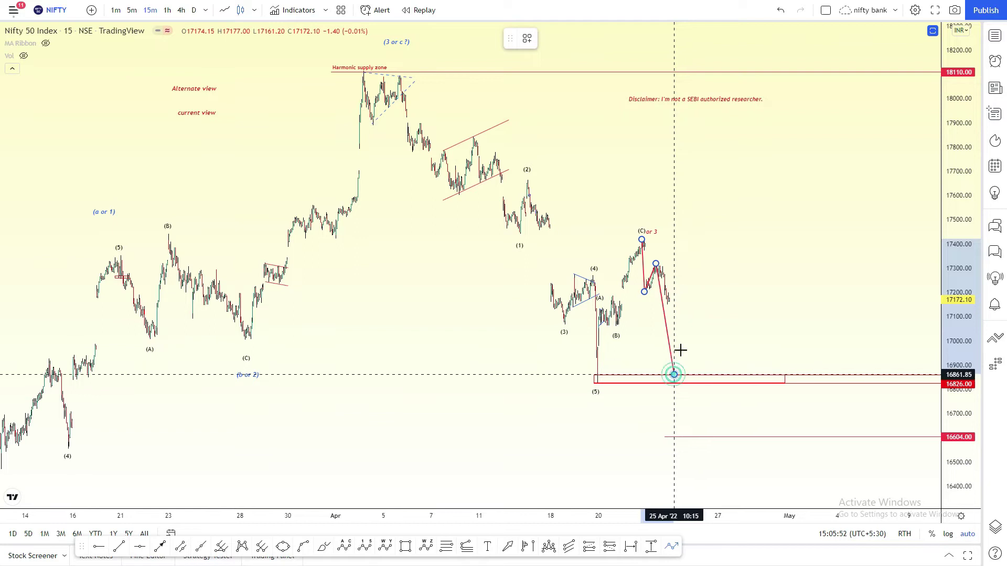
left_click(681, 351)
left_click(687, 371)
left_click(692, 354)
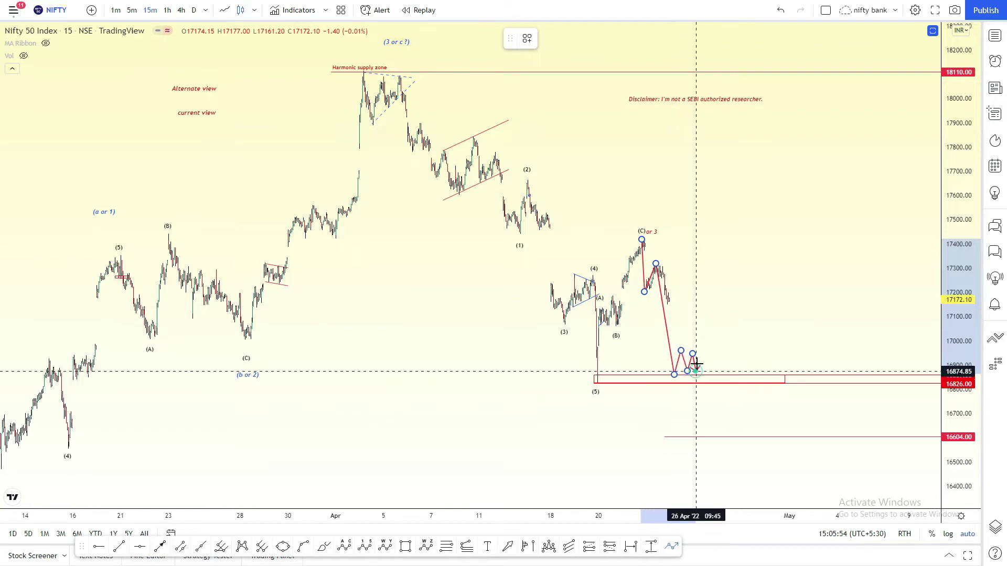
left_click(696, 371)
left_click(702, 359)
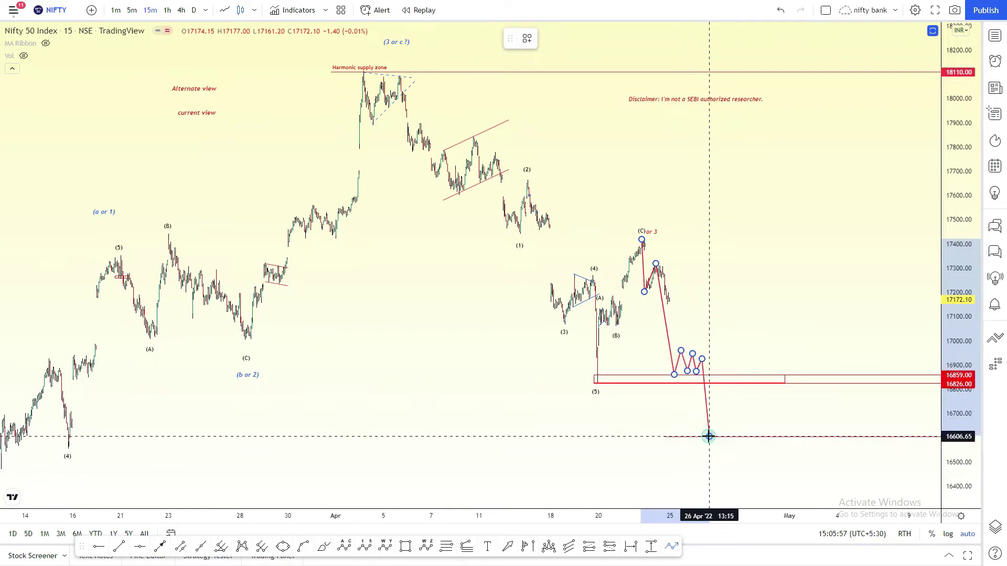
double_click(709, 436)
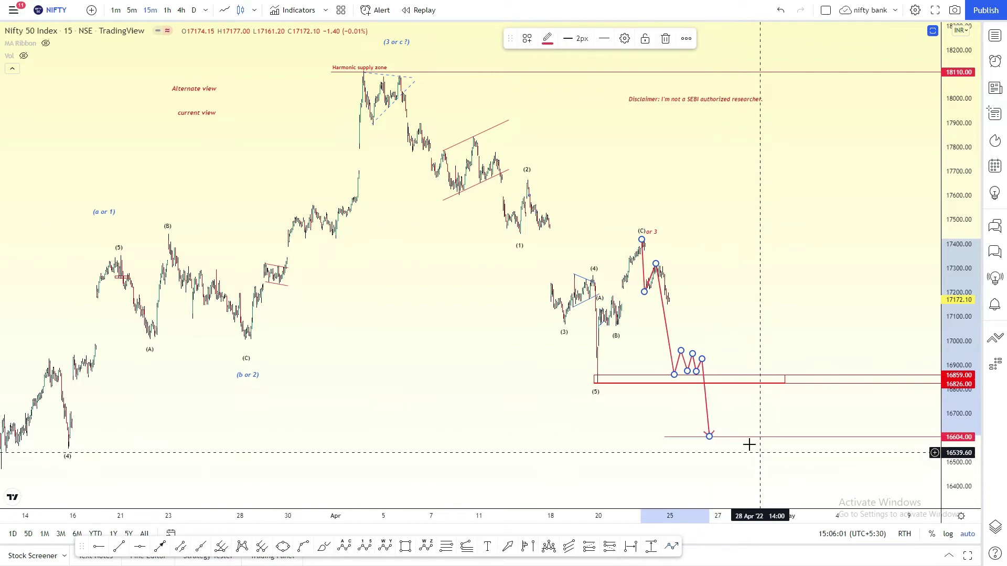
scroll(687, 317, "down", 3)
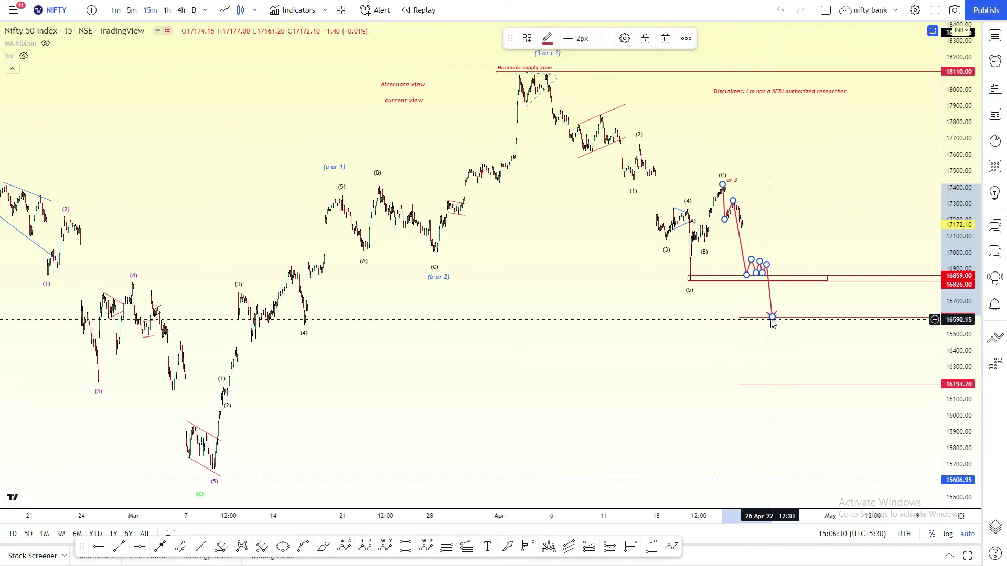
Draw a Fib retracement from the 8 March low to the 4 April high
left_click(446, 547)
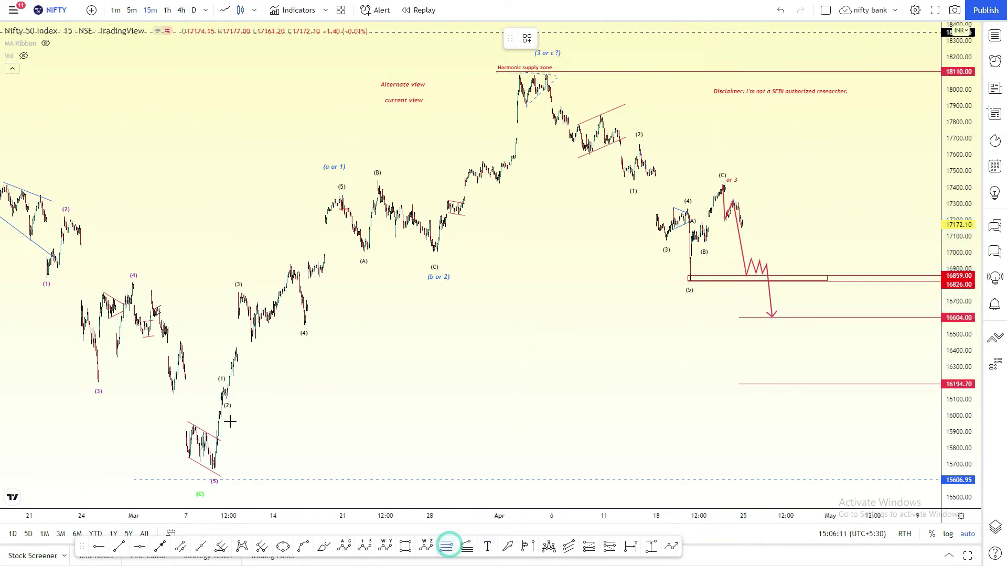
left_click(212, 469)
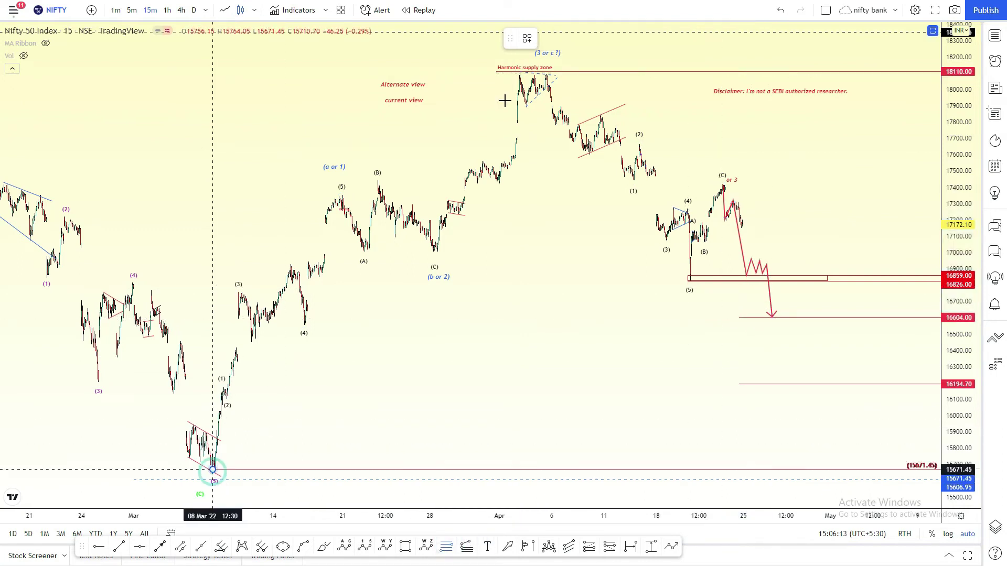
left_click(520, 71)
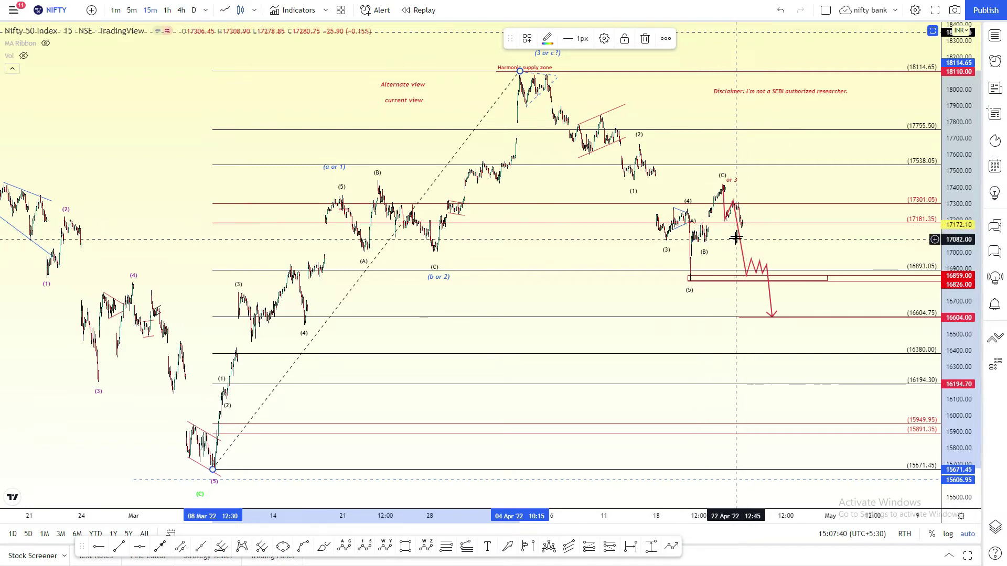
Start the bearish path below the (C) high, zigzagging above 16900 and rebounding near 17180 before dropping toward 16700
left_click(739, 254)
left_click(742, 243)
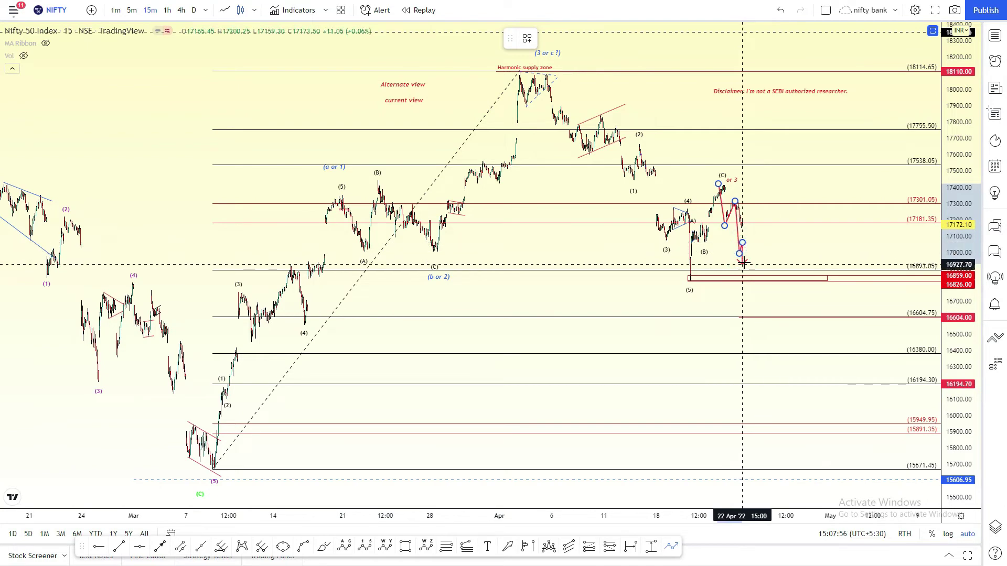
left_click(747, 269)
left_click(754, 242)
left_click(757, 256)
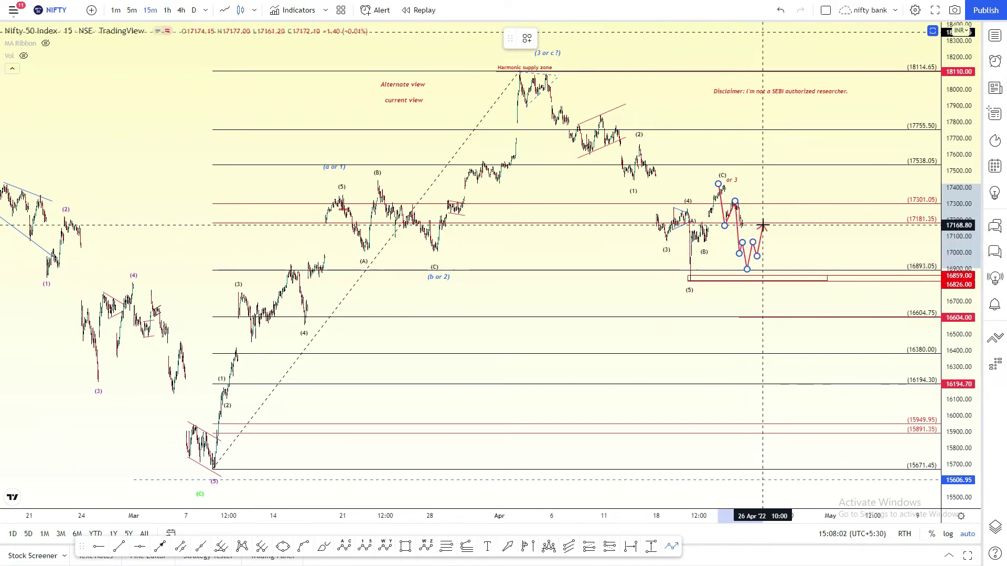
left_click(763, 224)
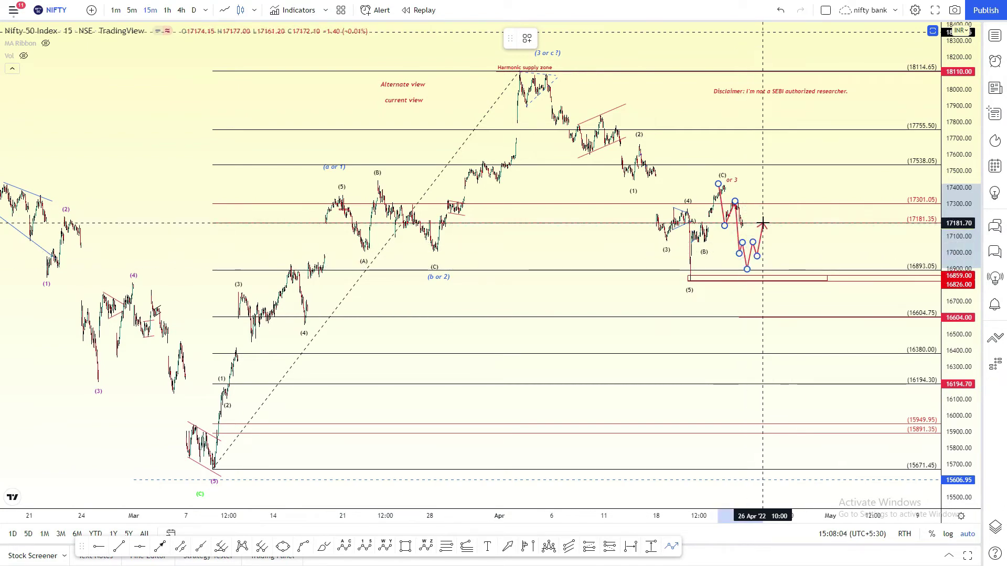
double_click(775, 333)
Add small bounces under 16826 topping near 16800, then extend down to 16330 and back to 16500
left_click(775, 303)
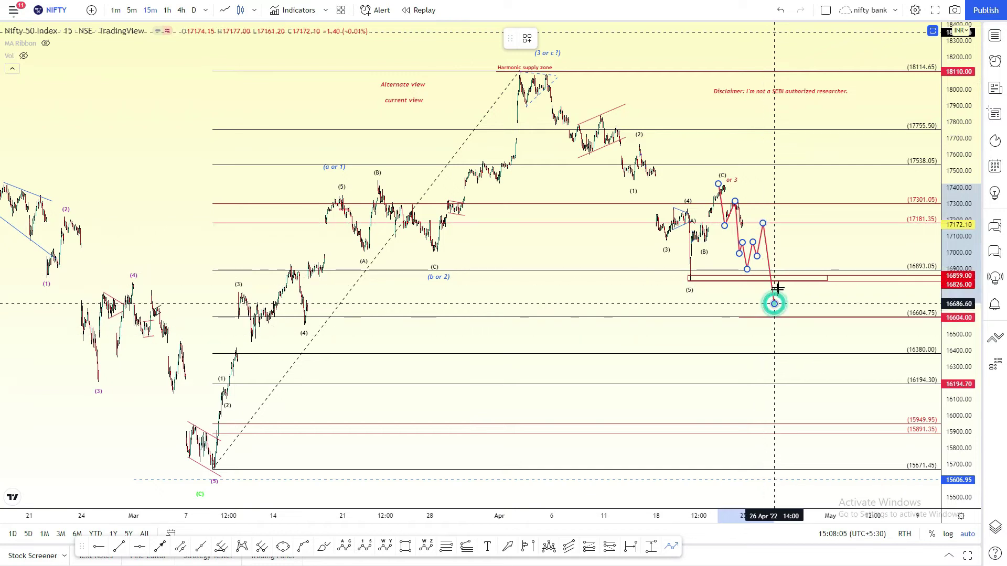
left_click(779, 288)
left_click(783, 301)
left_click(788, 283)
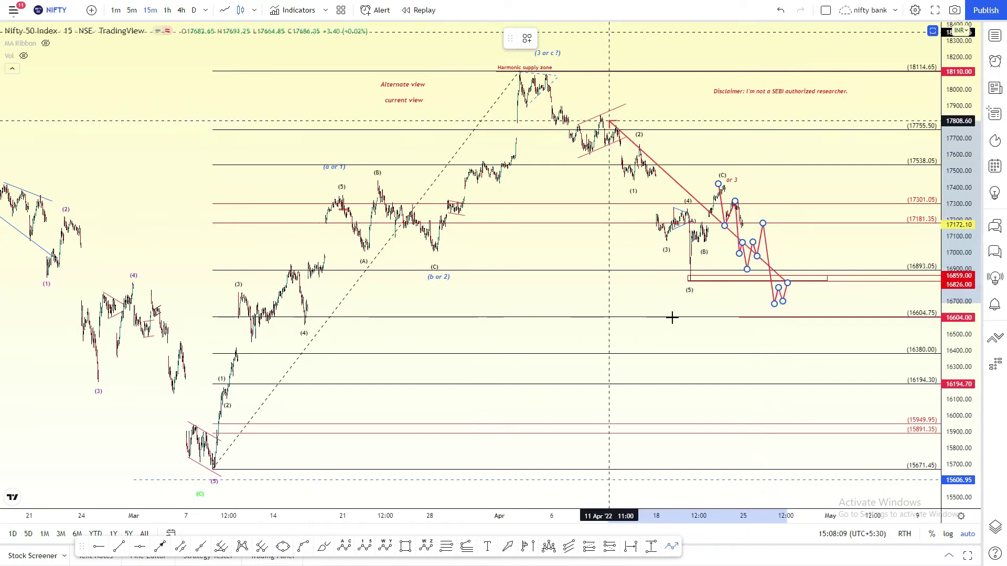
left_click(798, 360)
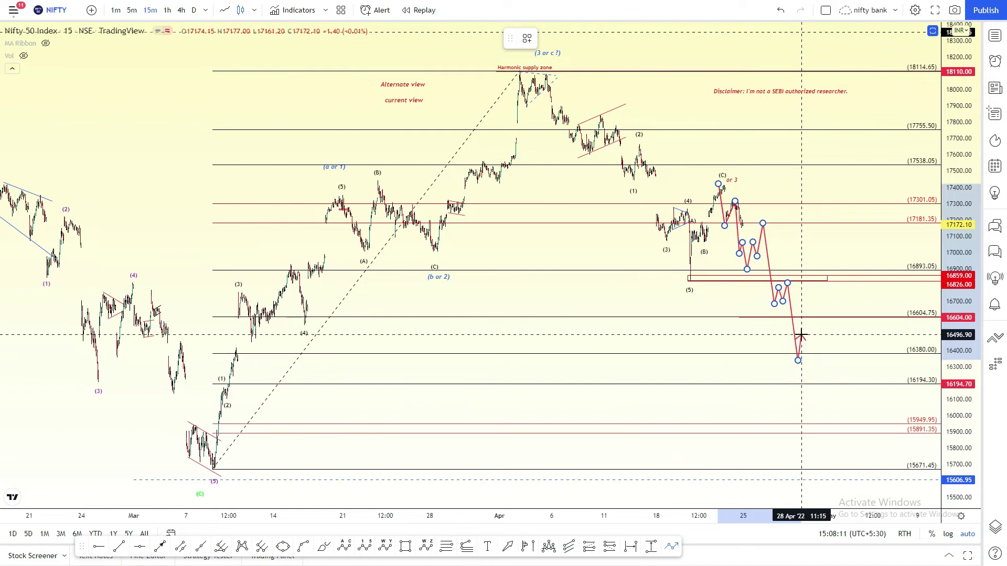
left_click(801, 334)
left_click(805, 350)
left_click(810, 335)
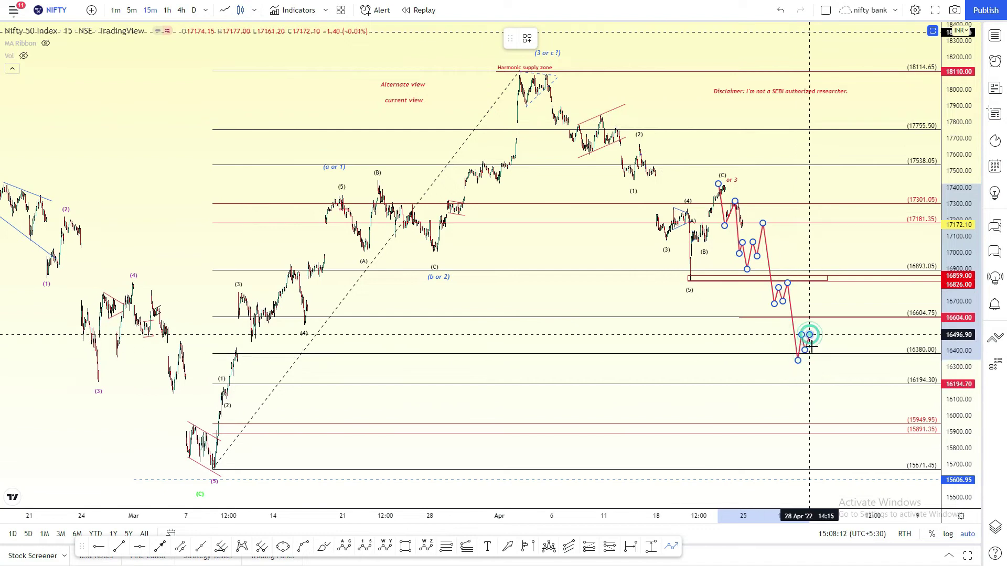
Add a low at 16194.30, chop around 16400, rally to 16604.75, then end near 15950
left_click(815, 379)
left_click(824, 329)
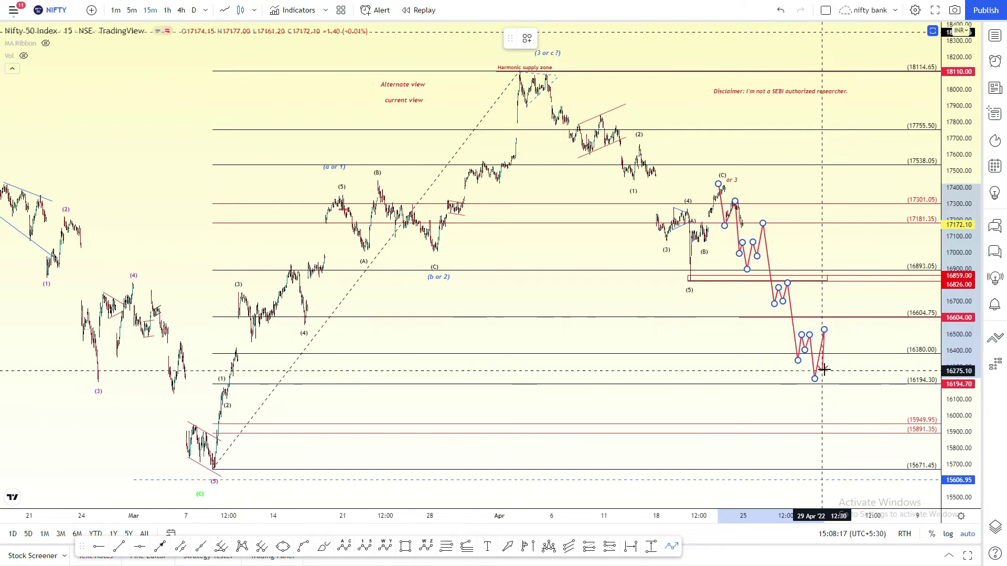
left_click(825, 370)
left_click(832, 337)
left_click(835, 359)
left_click(842, 342)
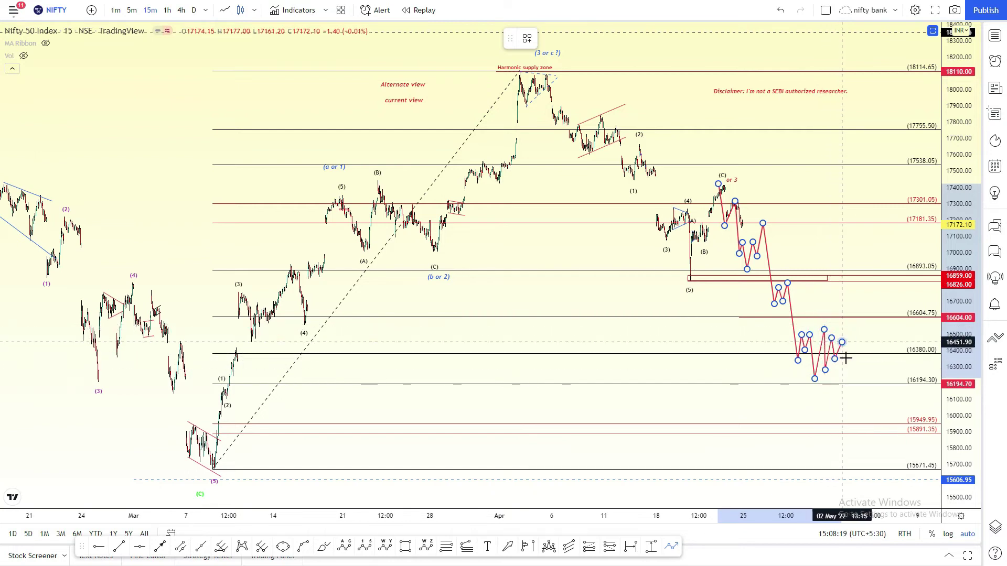
left_click(846, 358)
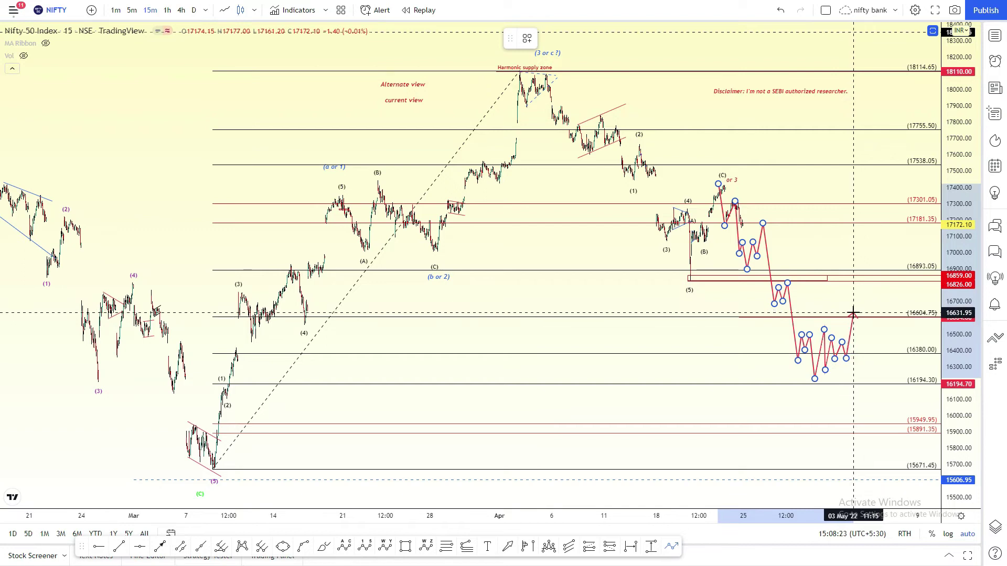
left_click(854, 313)
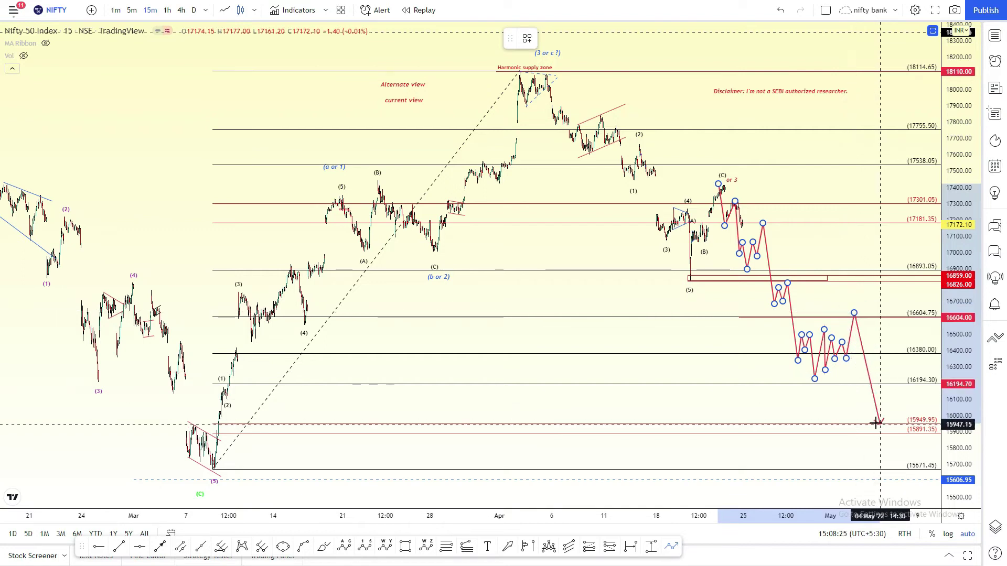
left_click(876, 424)
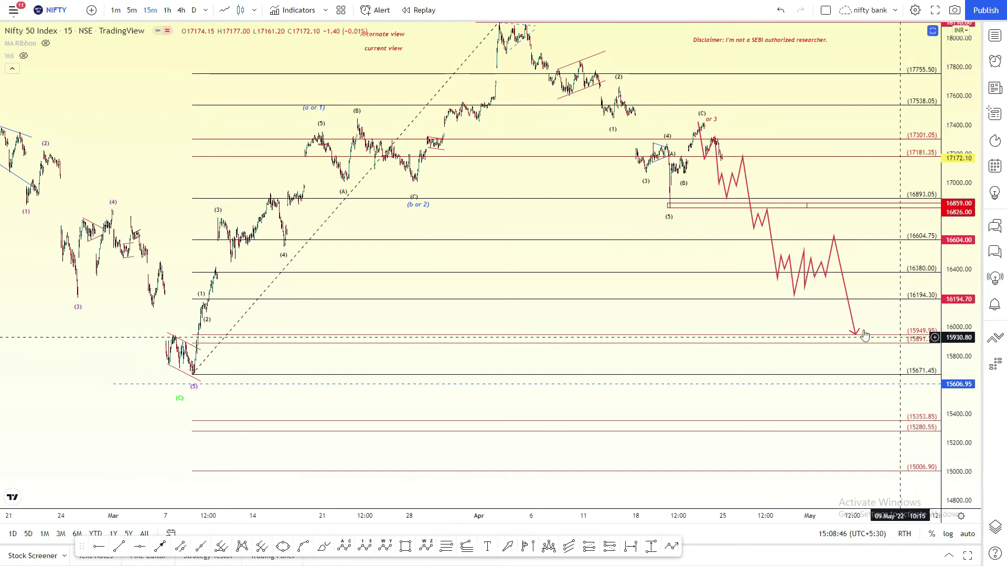
Pull the bearish projection's final point down to about 15136, just above 15006.90
left_click_drag(856, 330, 880, 454)
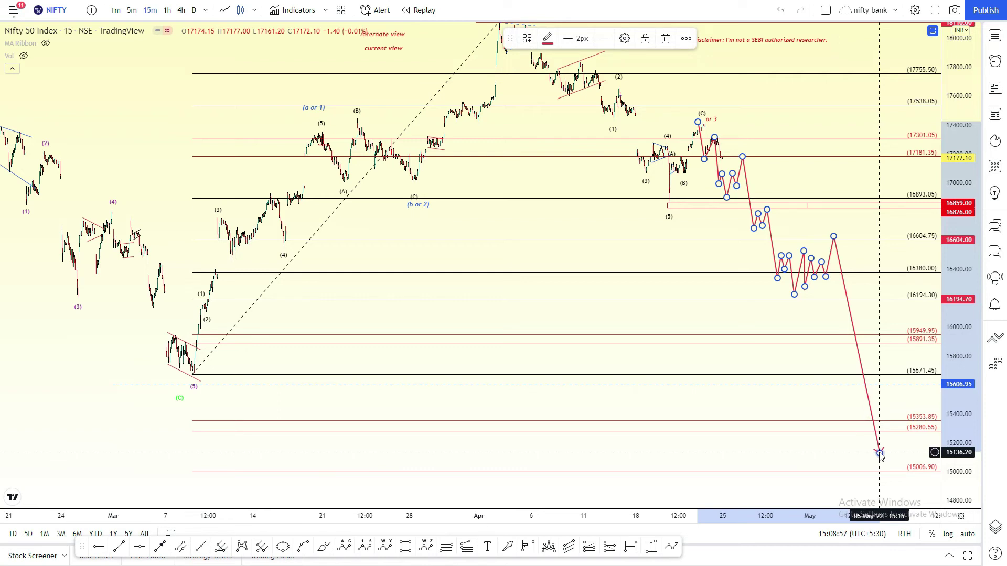
left_click_drag(813, 184, 785, 263)
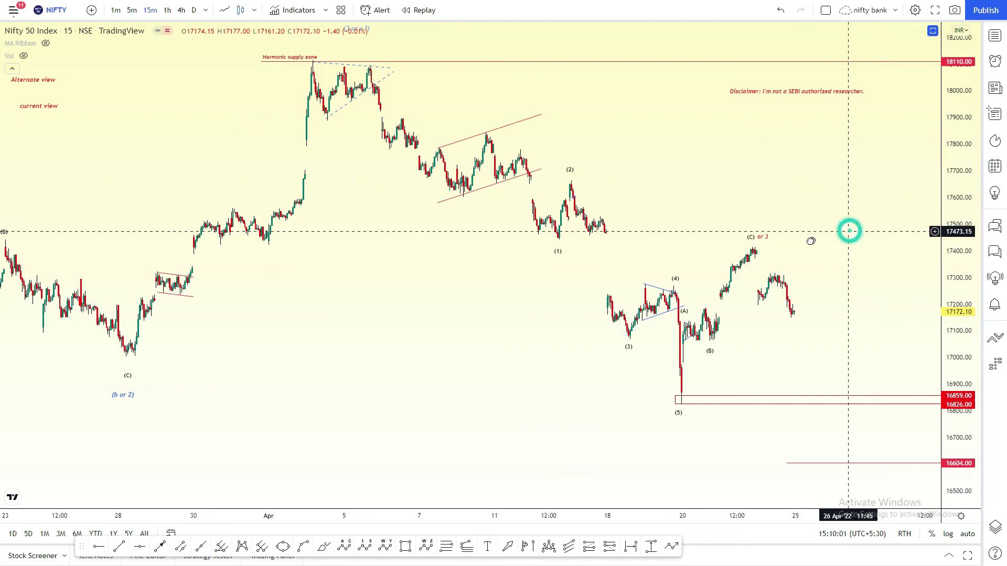
Start a new bullish red path at the (C) peak with a pullback and bounce
left_click_drag(850, 229, 798, 241)
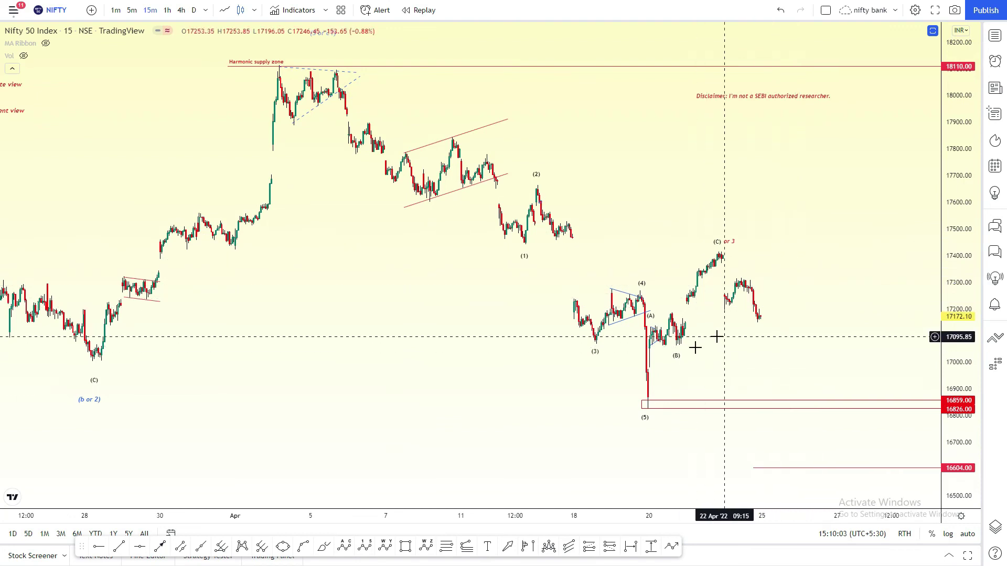
left_click(655, 409)
left_click(723, 432)
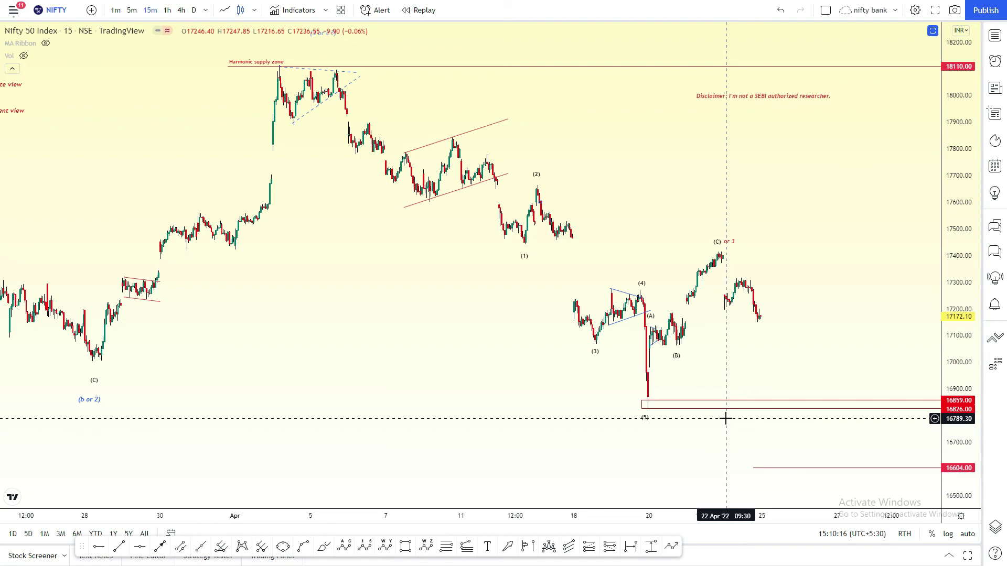
left_click(672, 547)
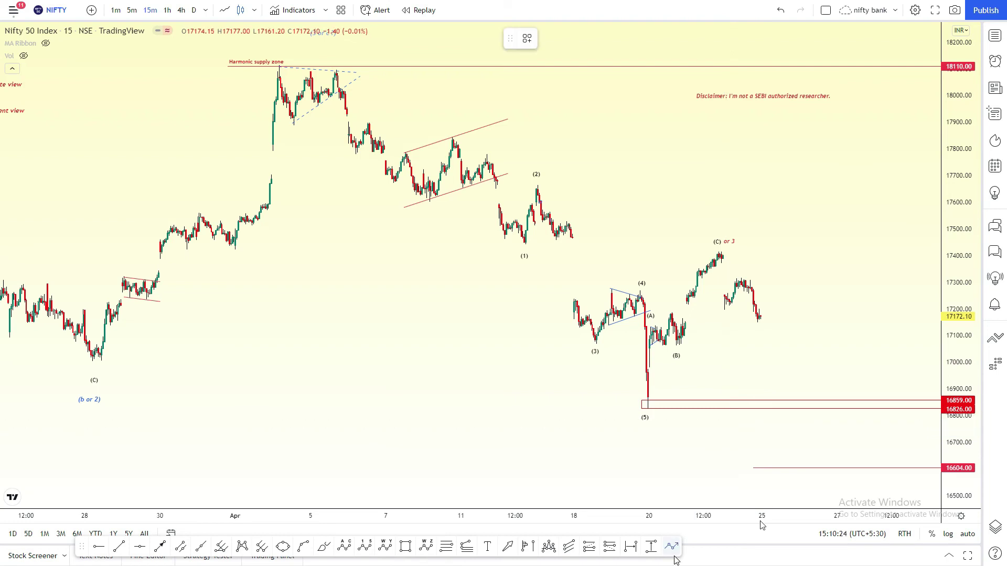
left_click(722, 254)
left_click(729, 308)
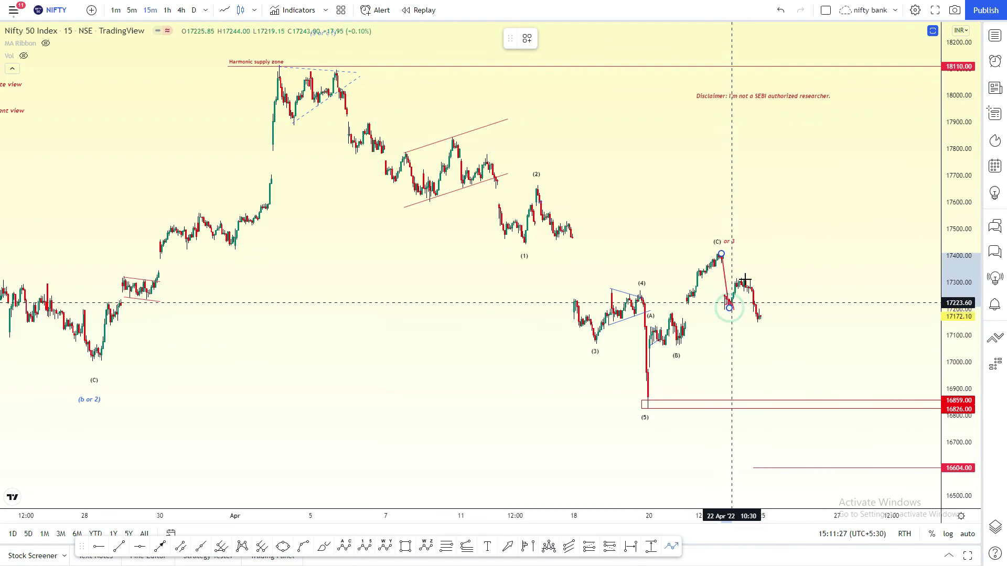
left_click(746, 280)
Extend it through a dip near 17050, a rally to 17400, a pullback to 17280, then 17800
left_click(763, 333)
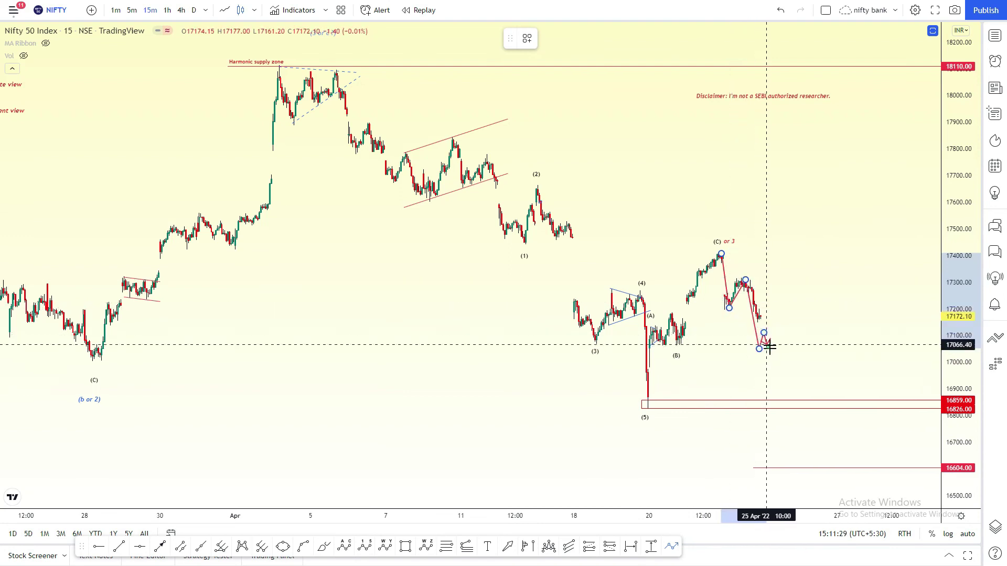
left_click(768, 348)
left_click(774, 334)
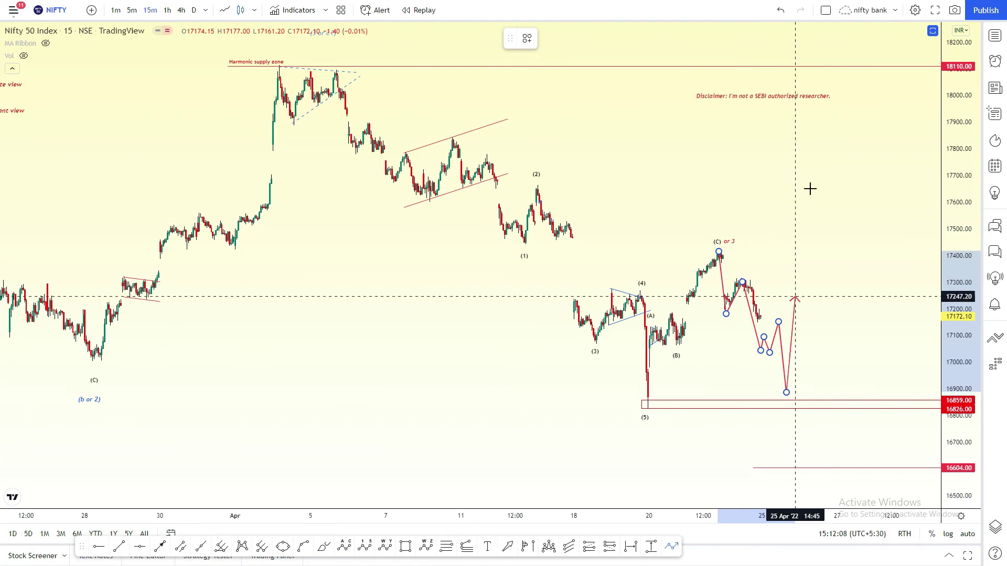
left_click(806, 258)
left_click(813, 286)
left_click(820, 268)
left_click(825, 286)
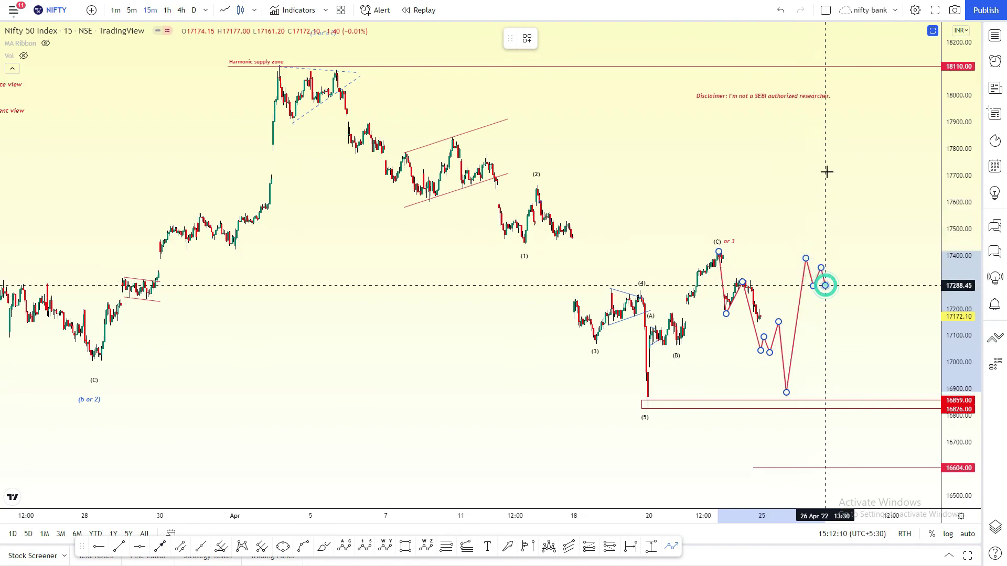
double_click(839, 147)
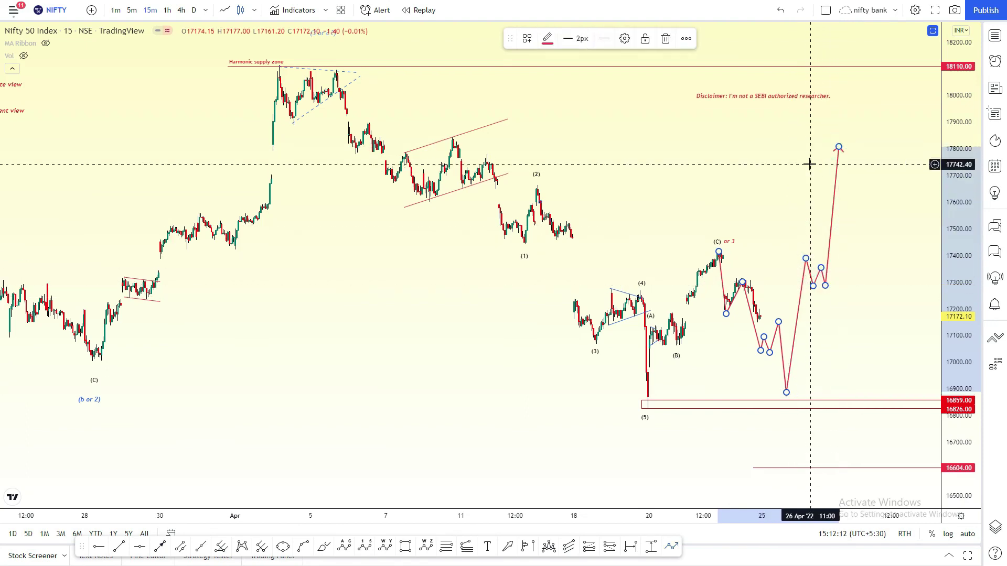